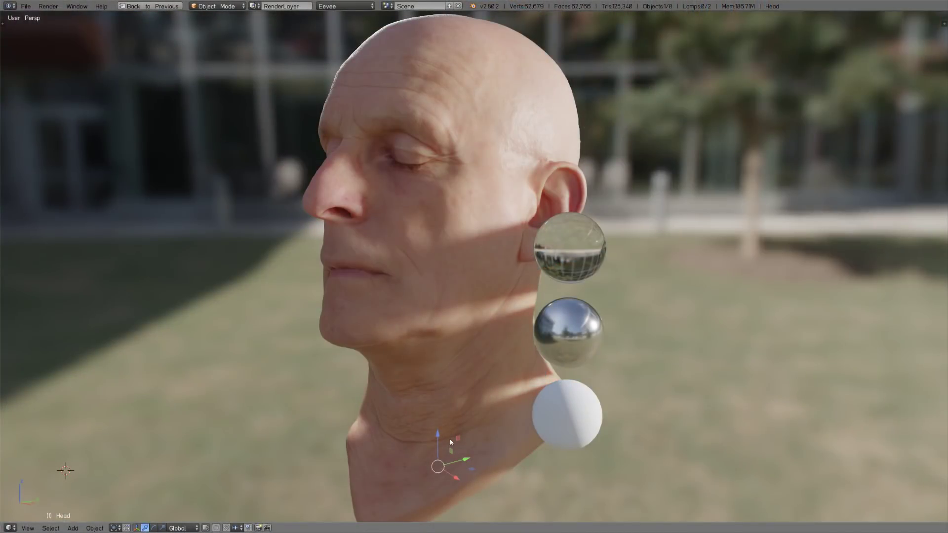
# Restore the full workspace layout and turn off Separate Albedo under Render > Subsurface Scattering.
pyautogui.hotkey('ctrl', 'Up')
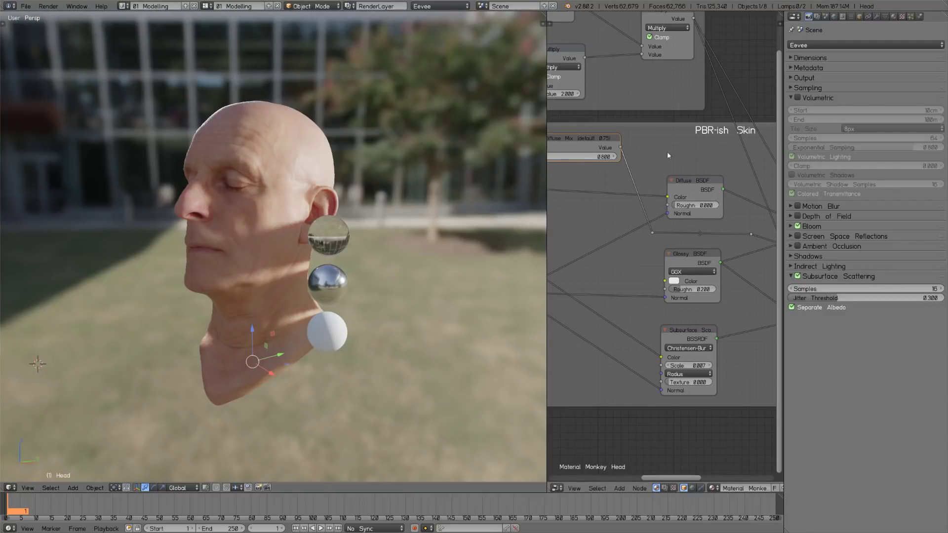
pyautogui.click(793, 308)
pyautogui.scroll(2, 366, 223)
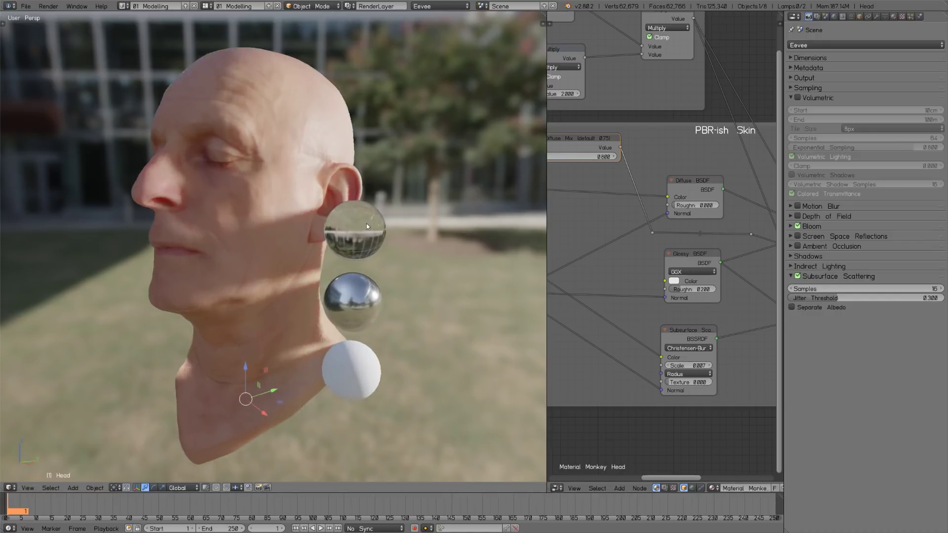
pyautogui.scroll(1, 367, 224)
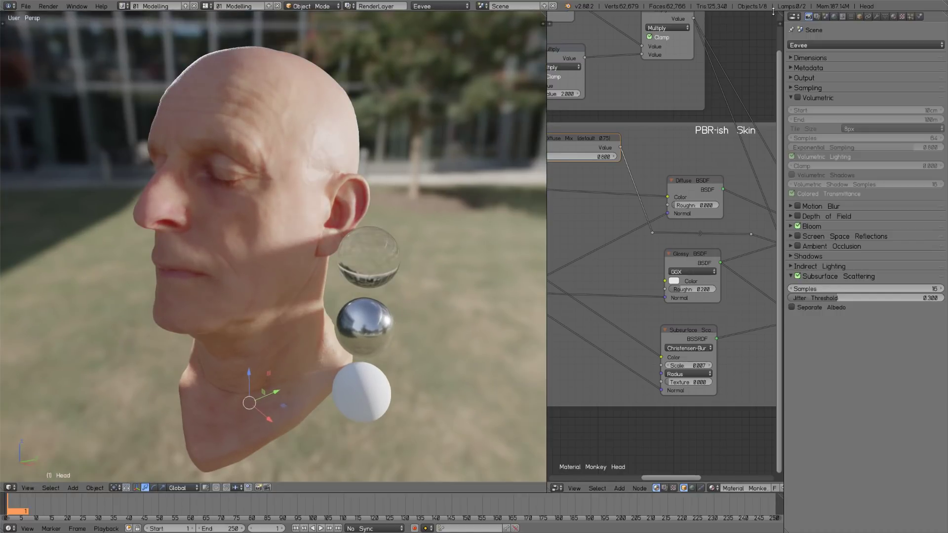
# Turn off the head material's Subsurface Translucency and orbit to show buildings behind the head.
pyautogui.click(893, 16)
pyautogui.click(812, 214)
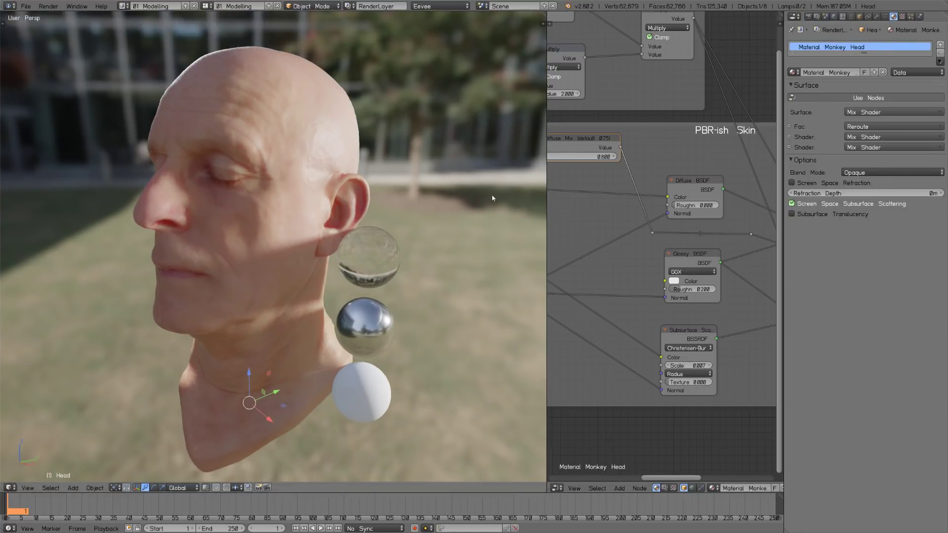
pyautogui.moveTo(366, 221); pyautogui.dragTo(347, 176, button='middle')
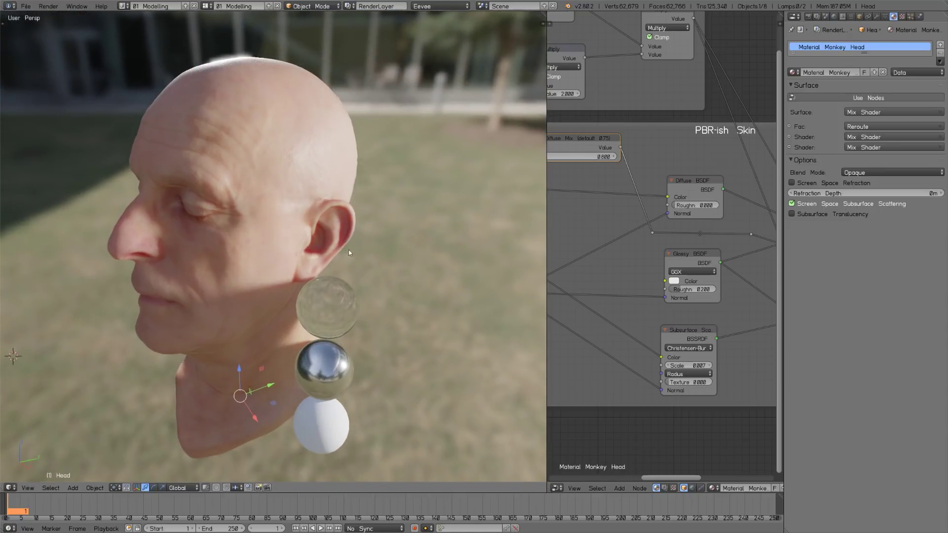
pyautogui.moveTo(349, 252); pyautogui.dragTo(356, 216, button='middle')
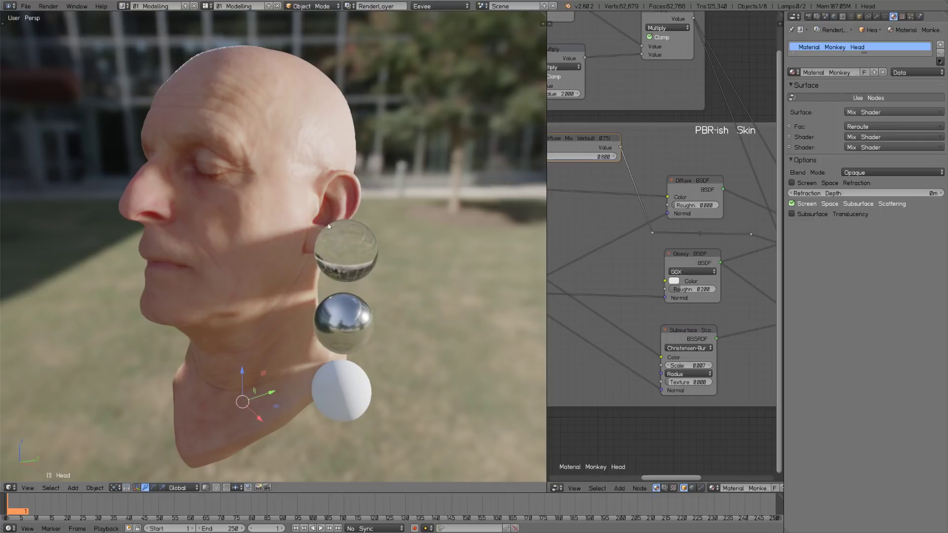
pyautogui.scroll(3, 363, 222)
pyautogui.scroll(-1, 365, 225)
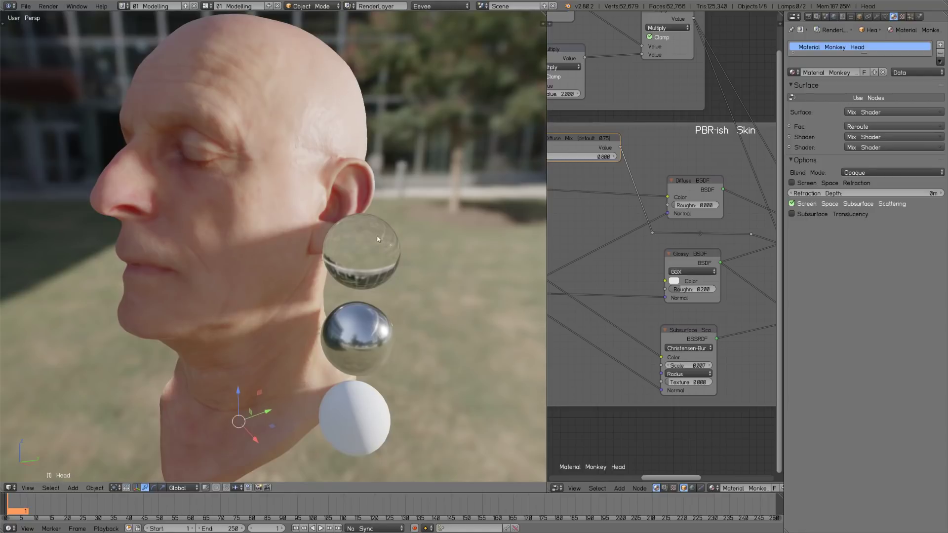
pyautogui.moveTo(377, 239); pyautogui.dragTo(318, 196, button='middle')
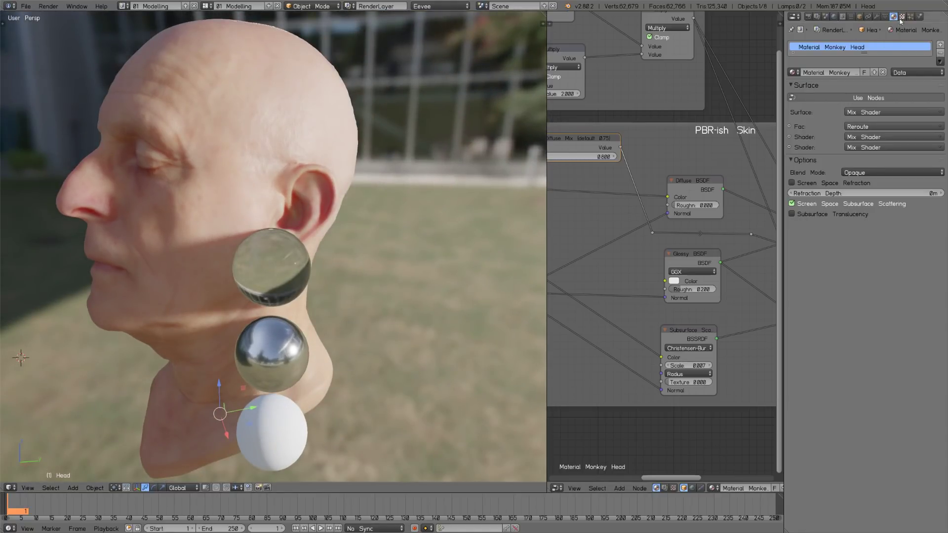
pyautogui.click(792, 215)
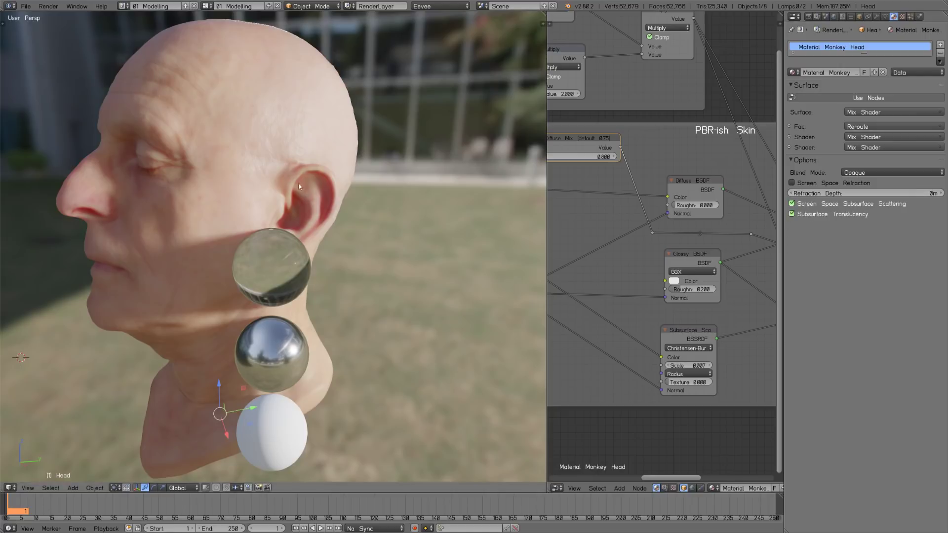
pyautogui.moveTo(299, 228); pyautogui.dragTo(222, 218, button='middle')
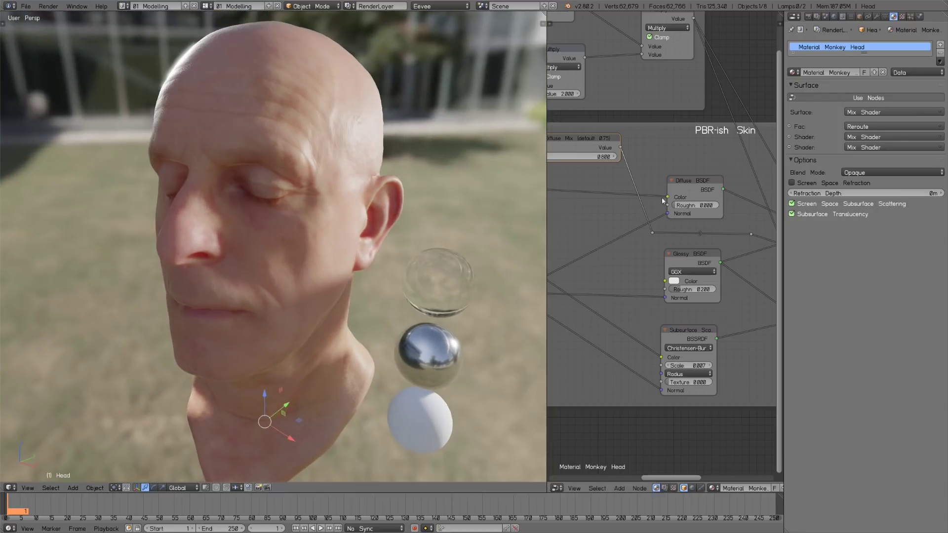
pyautogui.click(795, 214)
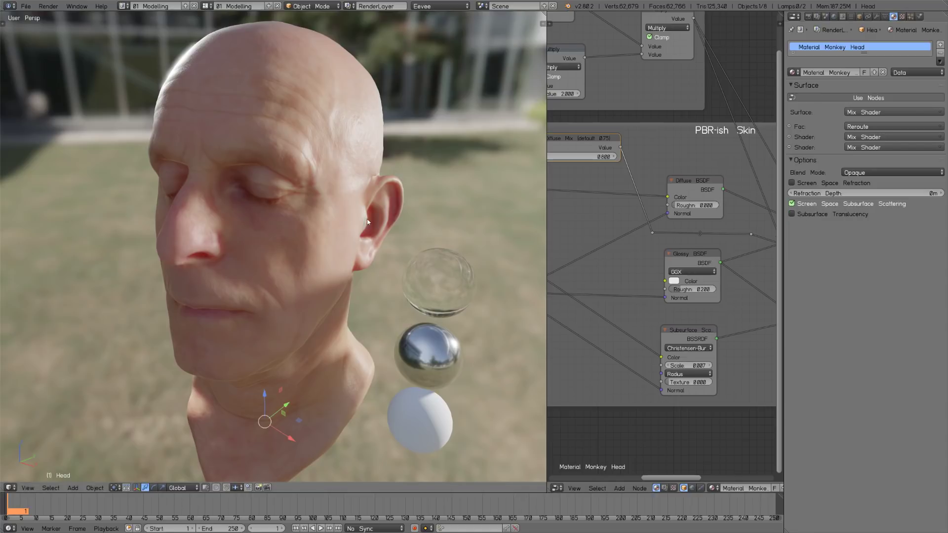
# Set the debug value to 2 with Ctrl+Alt+D to overlay GPU render stats, then orbit the head to face the camera.
pyautogui.press('space')
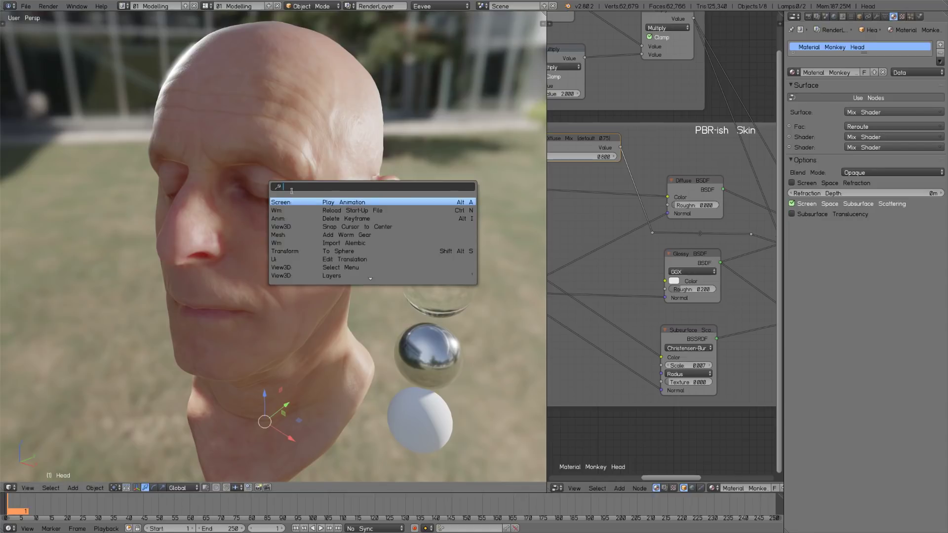
pyautogui.press('Escape')
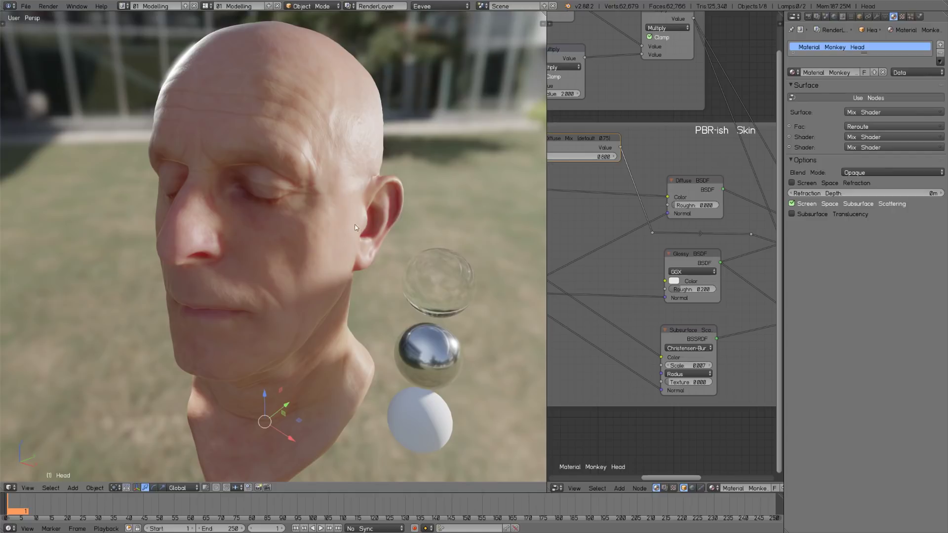
pyautogui.hotkey('ctrl', 'alt', 'd')
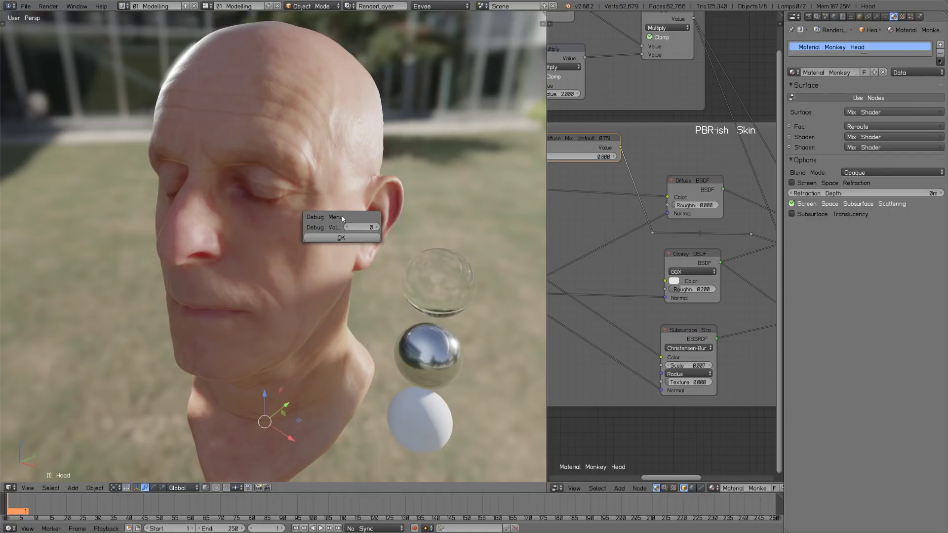
pyautogui.click(362, 228)
pyautogui.write('21')
pyautogui.click(354, 239)
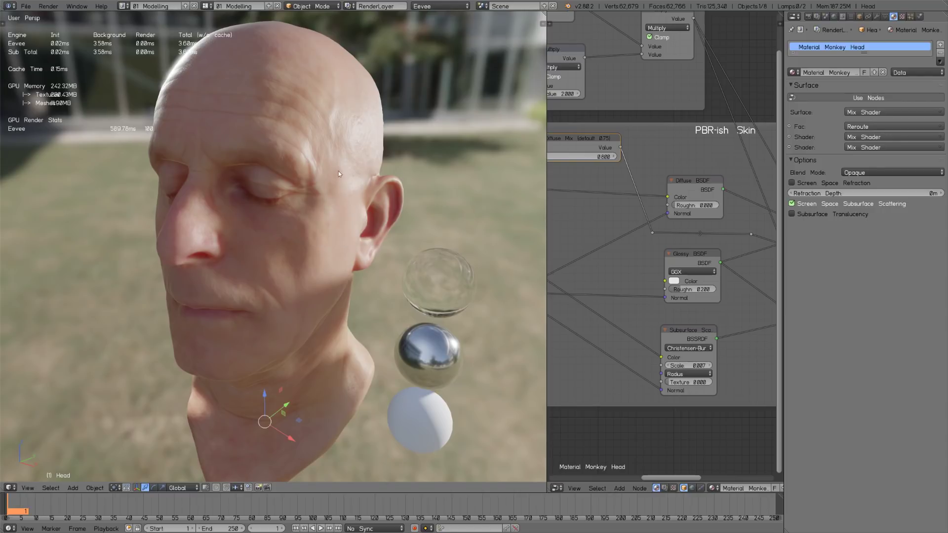
pyautogui.moveTo(268, 191); pyautogui.dragTo(214, 193, button='middle')
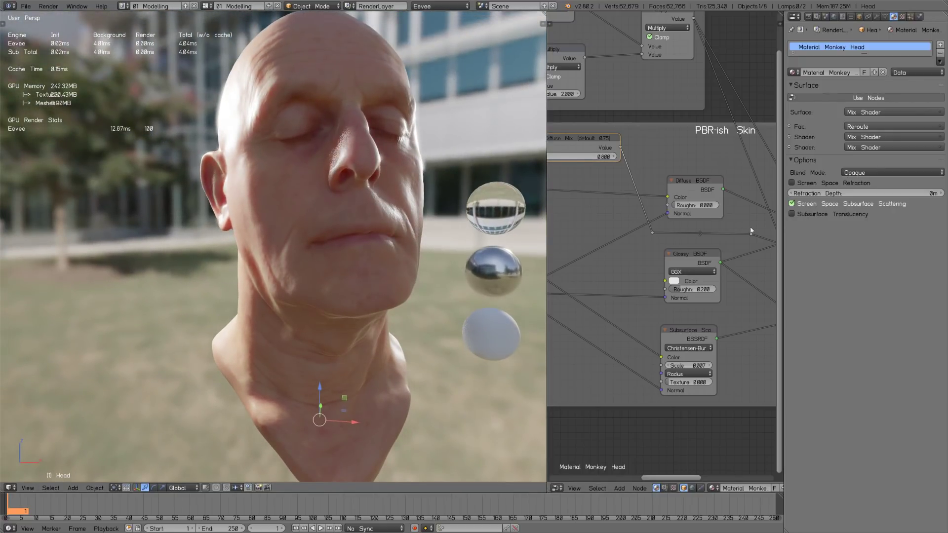
# Turn on Subsurface Translucency and inspect the head and ears from several angles.
pyautogui.click(793, 215)
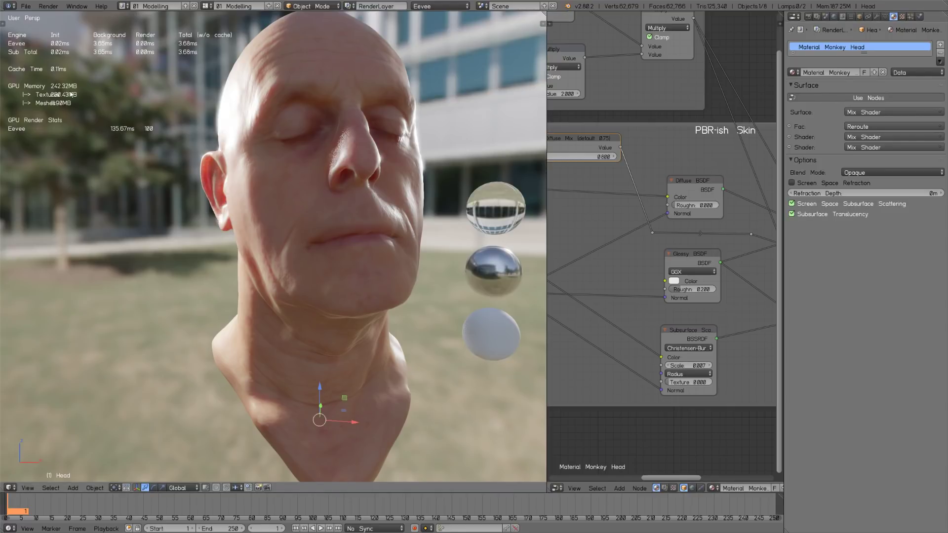
pyautogui.moveTo(212, 190); pyautogui.dragTo(229, 197, button='middle')
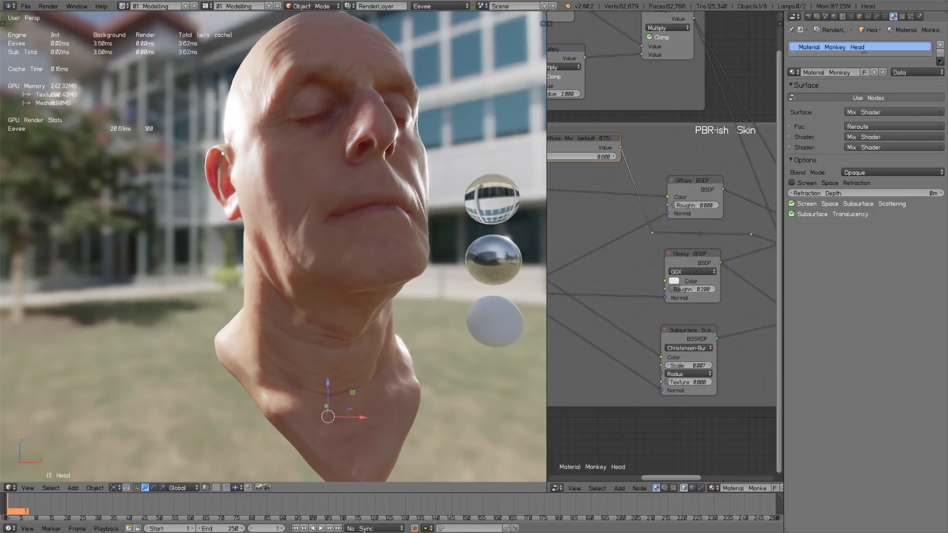
pyautogui.moveTo(232, 163); pyautogui.dragTo(303, 217, button='middle')
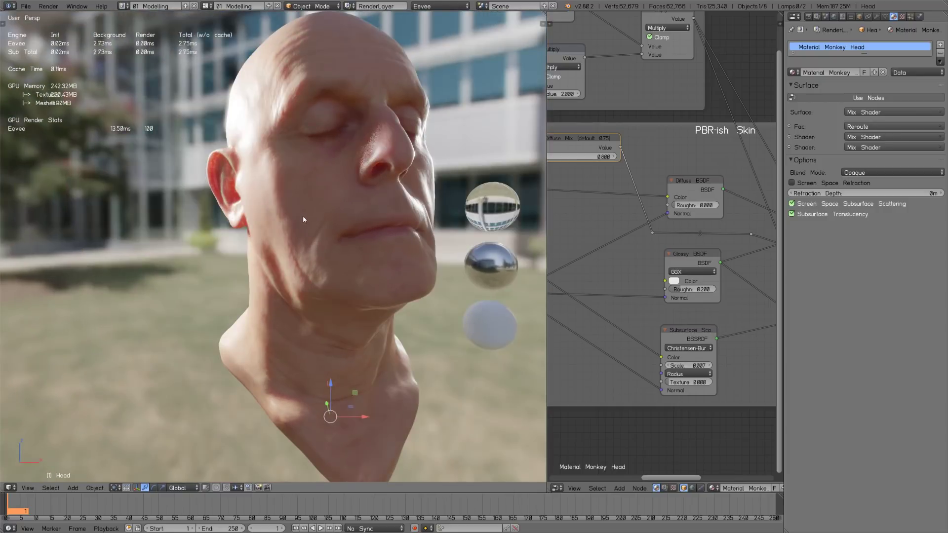
pyautogui.scroll(-3, 332, 219)
pyautogui.scroll(4, 346, 180)
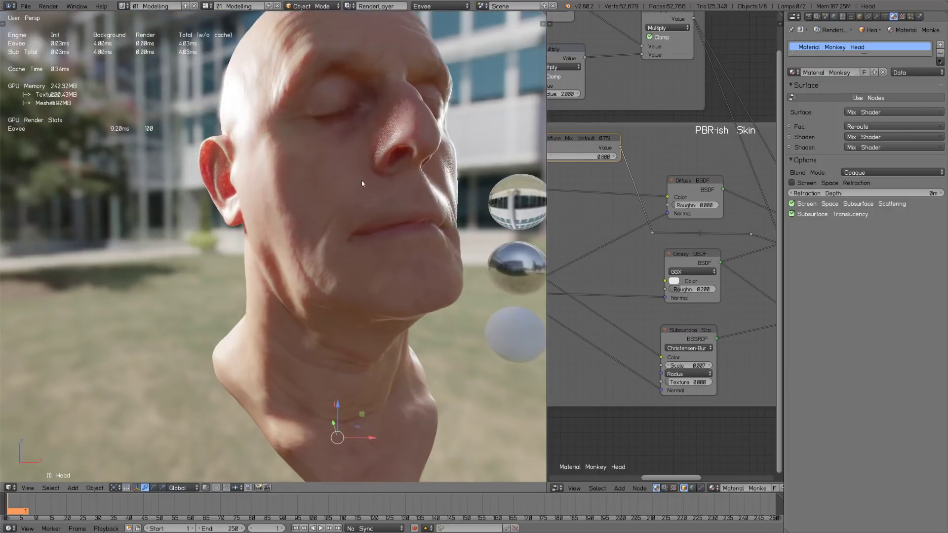
pyautogui.moveTo(360, 214); pyautogui.dragTo(373, 207, button='middle')
pyautogui.scroll(-2, 356, 251)
pyautogui.moveTo(355, 251); pyautogui.dragTo(354, 235, button='middle')
pyautogui.scroll(3, 353, 235)
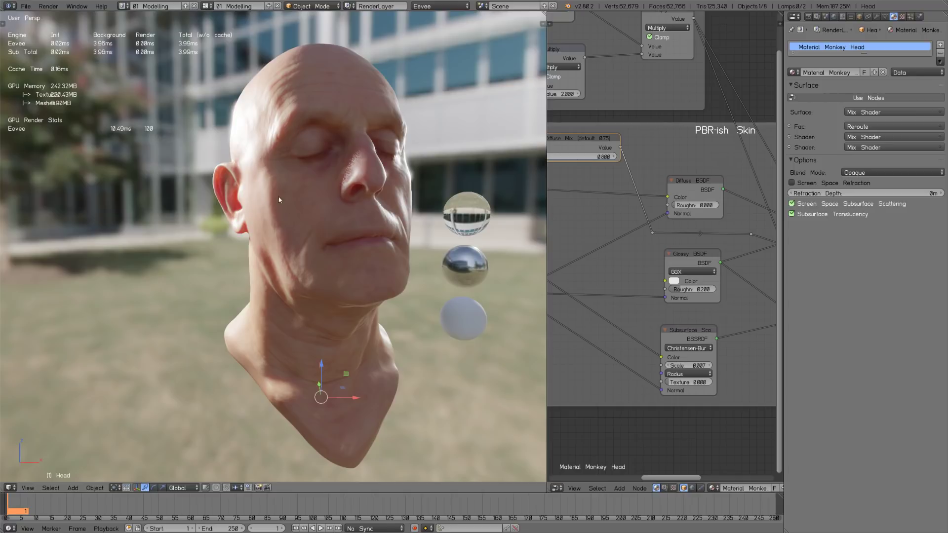
pyautogui.moveTo(322, 220); pyautogui.dragTo(222, 188, button='middle')
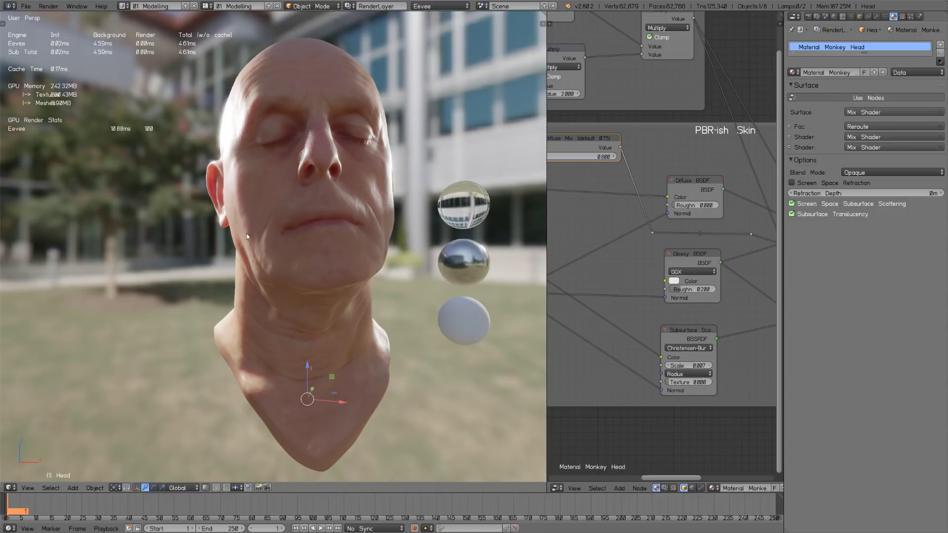
pyautogui.moveTo(250, 236); pyautogui.dragTo(239, 217, button='middle')
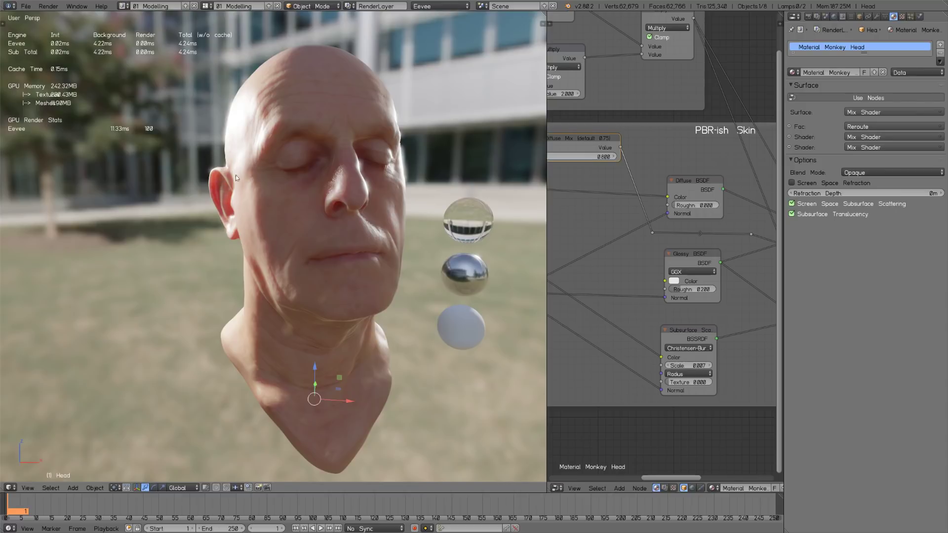
pyautogui.moveTo(219, 204); pyautogui.dragTo(288, 267, button='middle')
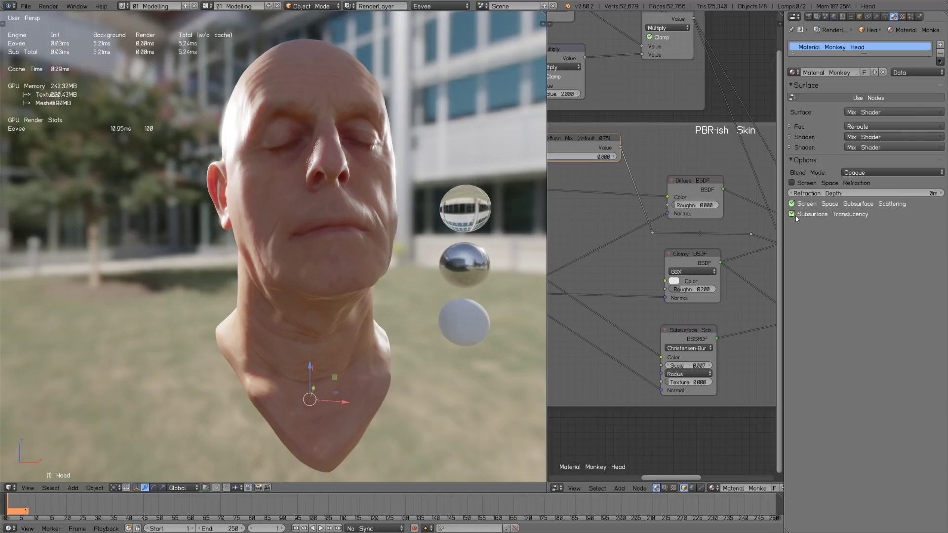
# Toggle Subsurface Translucency off and back on to compare the ear translucency.
pyautogui.click(793, 214)
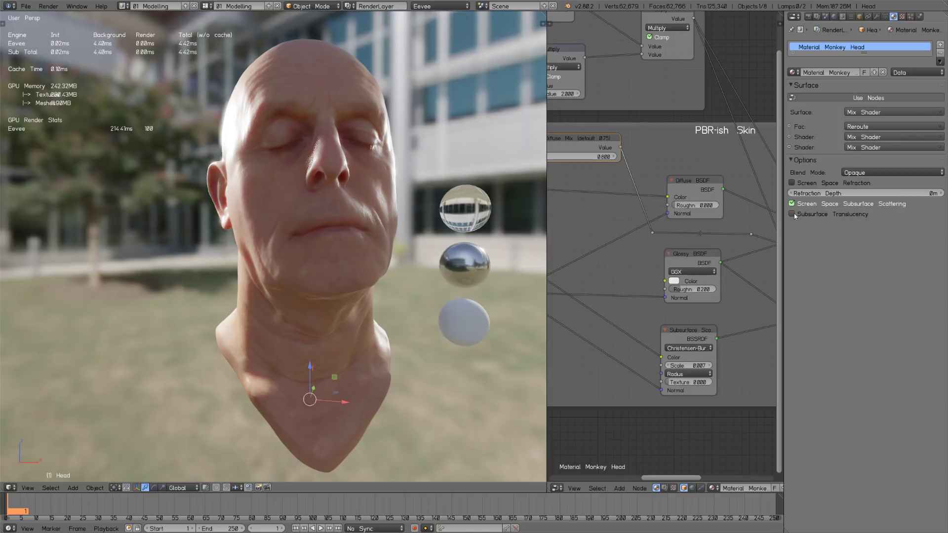
pyautogui.click(792, 215)
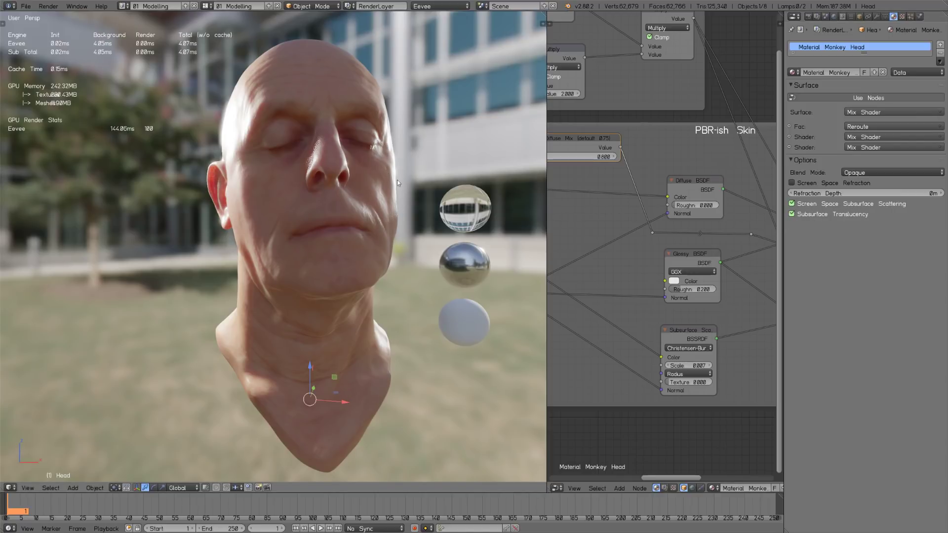
pyautogui.moveTo(402, 159); pyautogui.dragTo(401, 184, button='middle')
pyautogui.scroll(3, 400, 188)
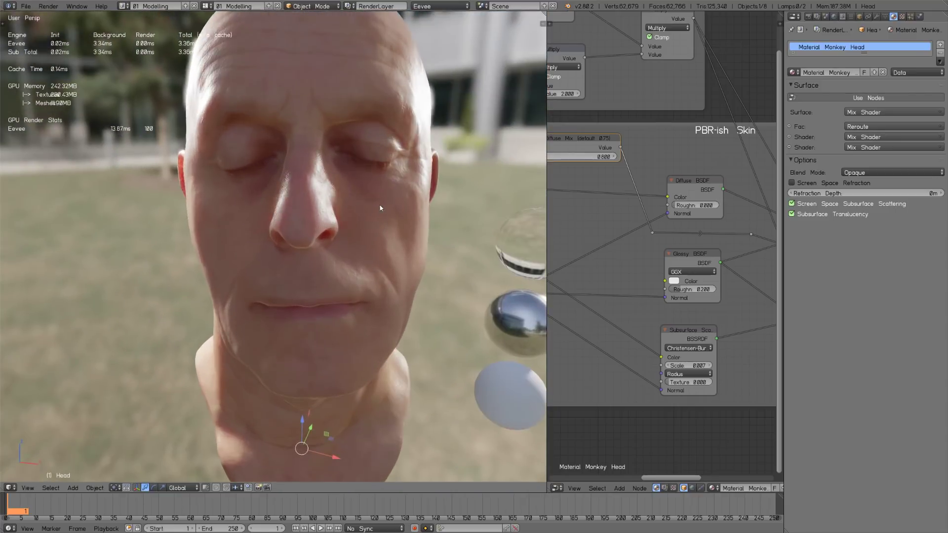
pyautogui.scroll(-2, 412, 186)
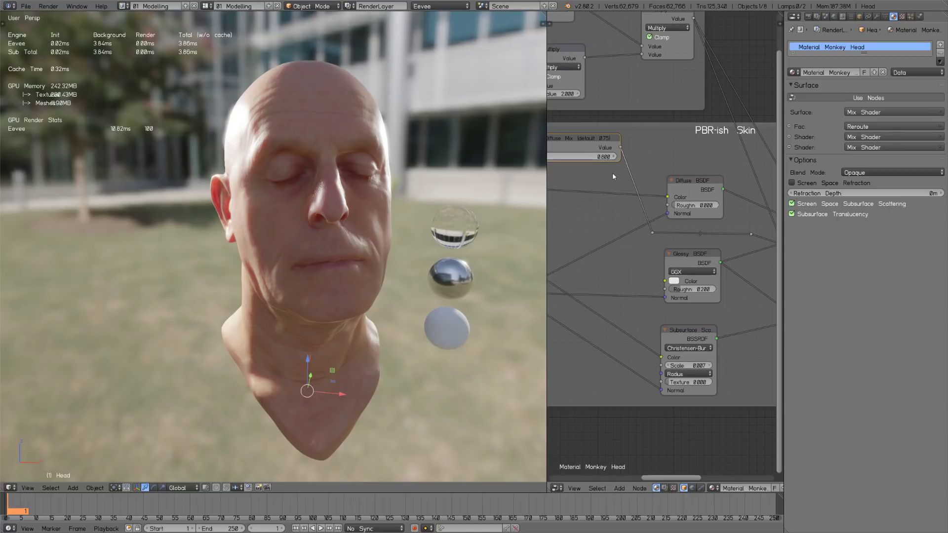
# Inspect the Diffuse BSDF and Subsurface Scattering nodes in the node editor.
pyautogui.moveTo(578, 145); pyautogui.dragTo(596, 150, button='middle')
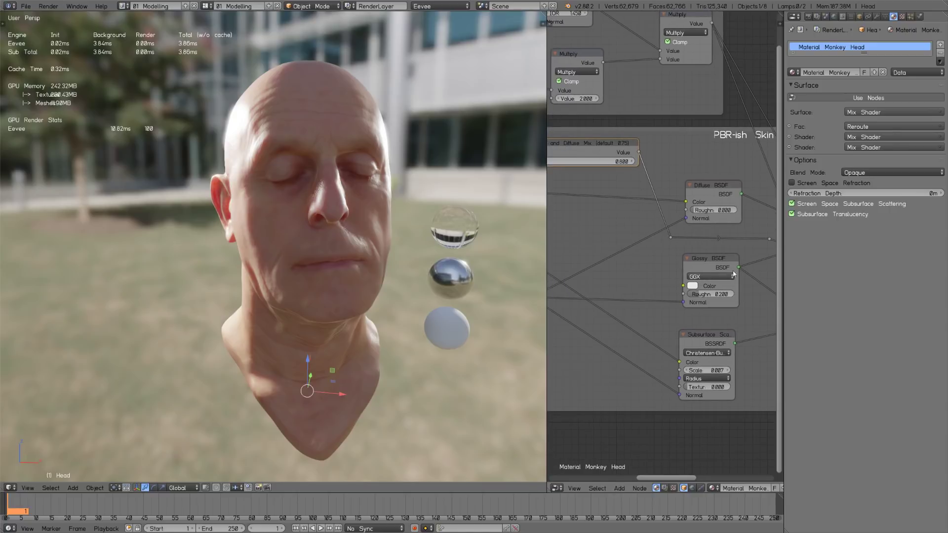
pyautogui.click(721, 185)
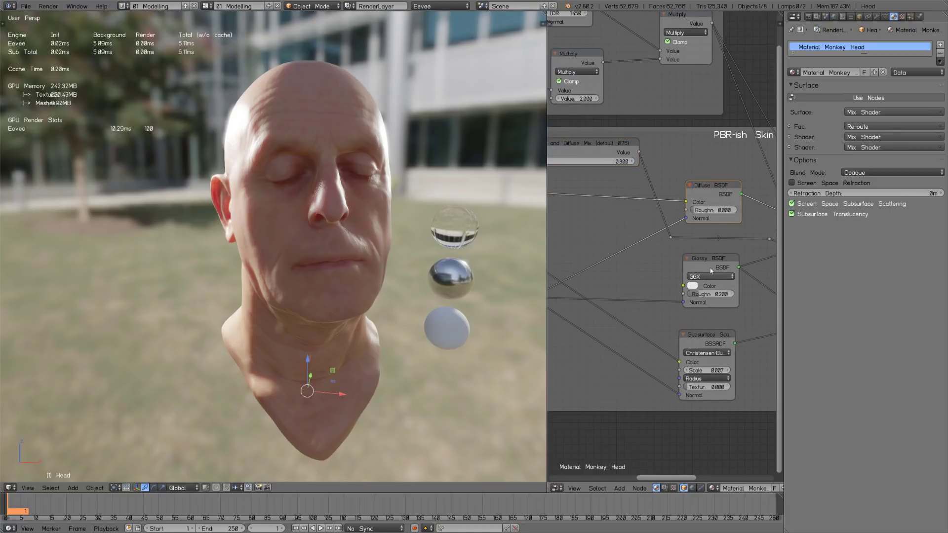
pyautogui.click(722, 335)
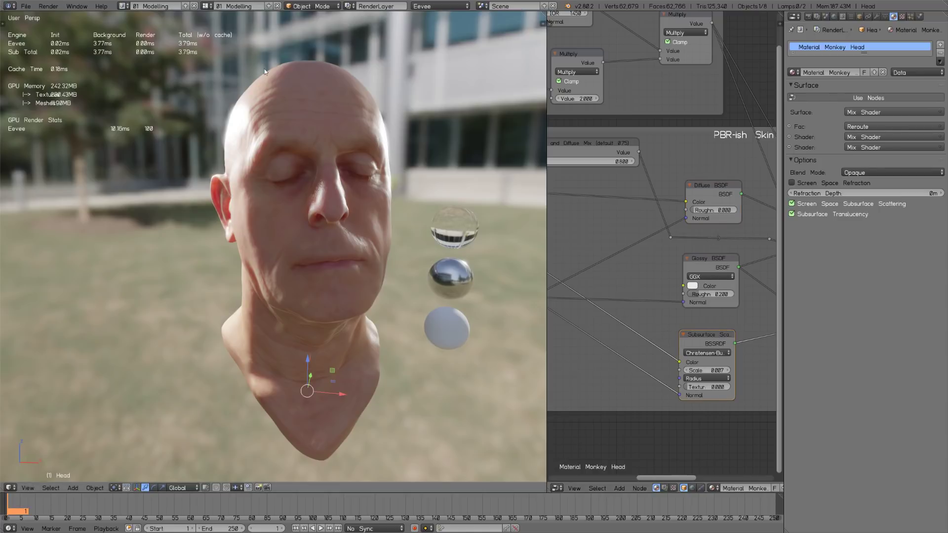
pyautogui.click(712, 190)
pyautogui.click(715, 341)
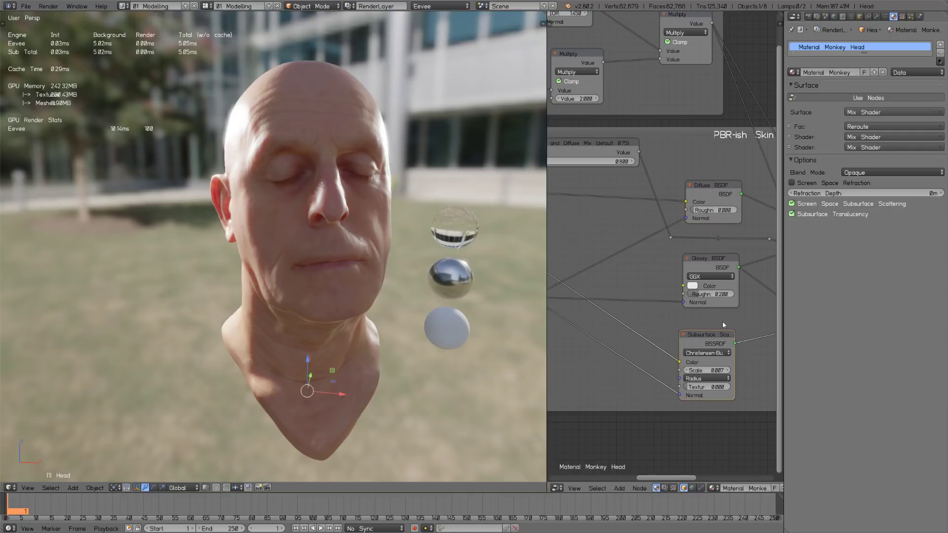
# Set Diffuse Mix to 0, sweep the slider to compare the skin, then settle on 1.000.
pyautogui.click(612, 160)
pyautogui.press('BackSpace')
pyautogui.write('0')
pyautogui.press('Return')
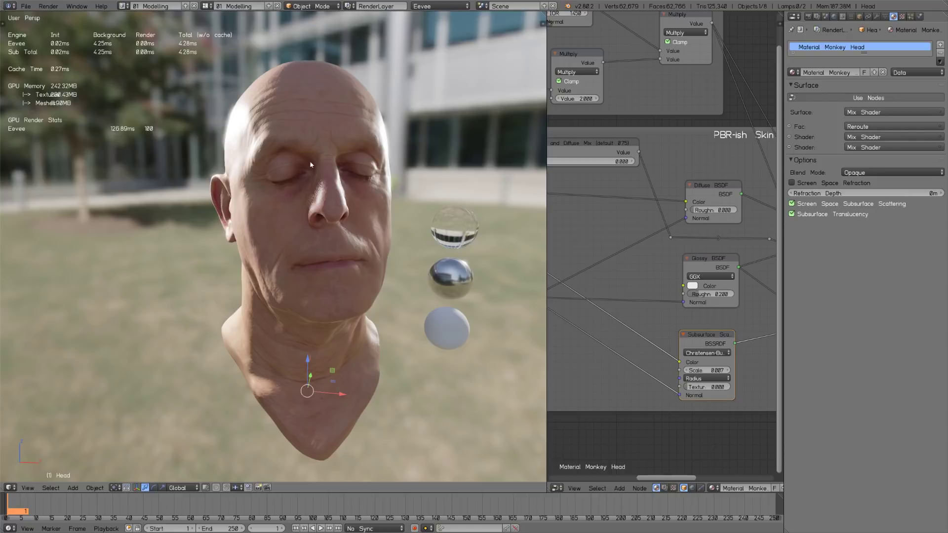
pyautogui.moveTo(592, 161); pyautogui.dragTo(627, 167)
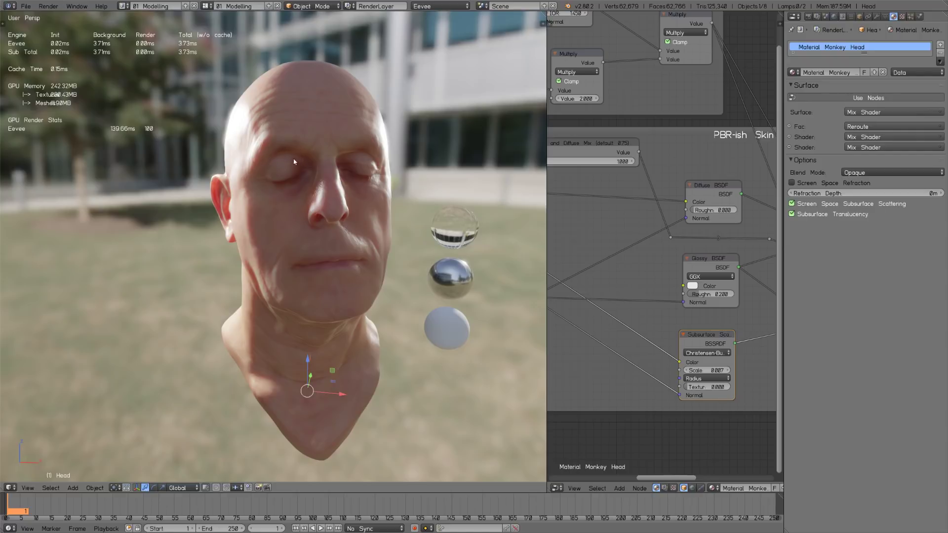
pyautogui.moveTo(617, 163); pyautogui.dragTo(559, 174)
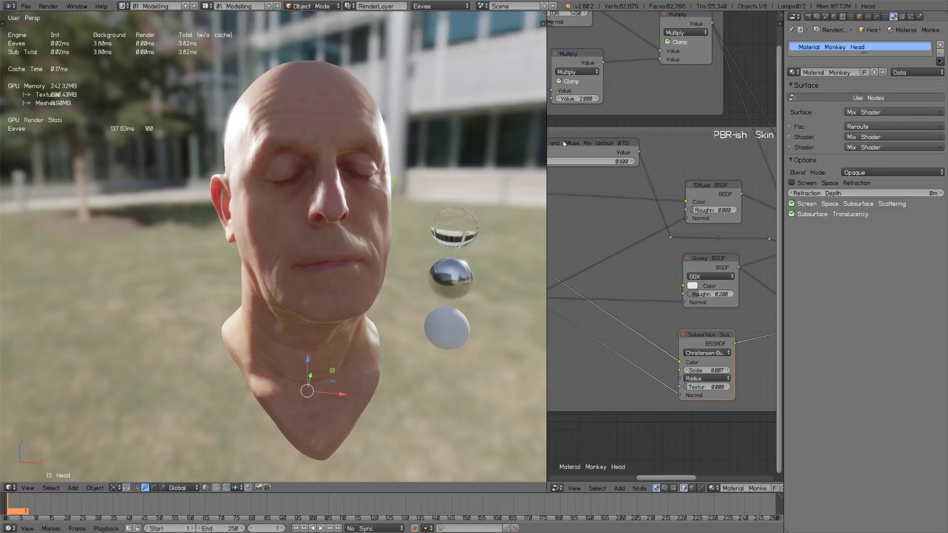
pyautogui.click(612, 161)
pyautogui.write('1')
pyautogui.press('Return')
# Check Separate Albedo under the Render tab's Subsurface Scattering, raising render time to about 4.6 ms.
pyautogui.click(808, 16)
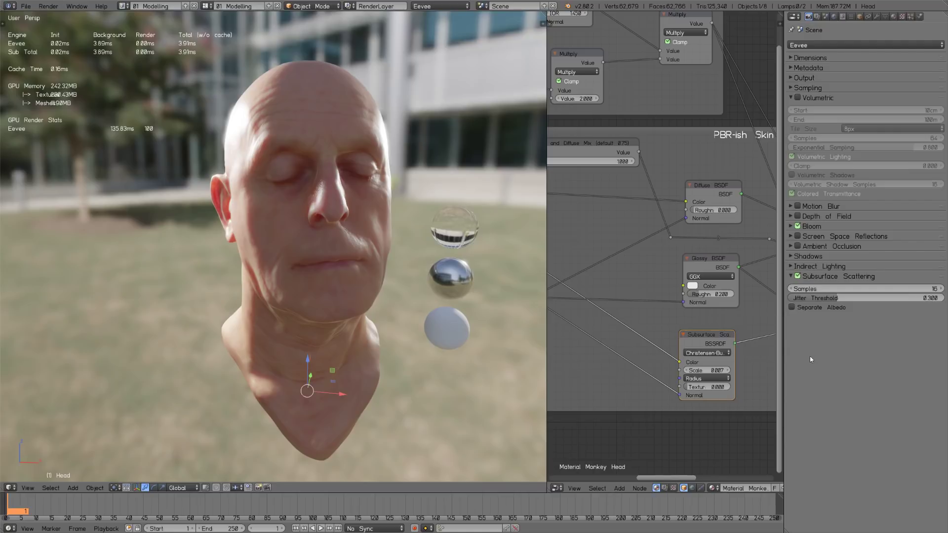
pyautogui.click(799, 308)
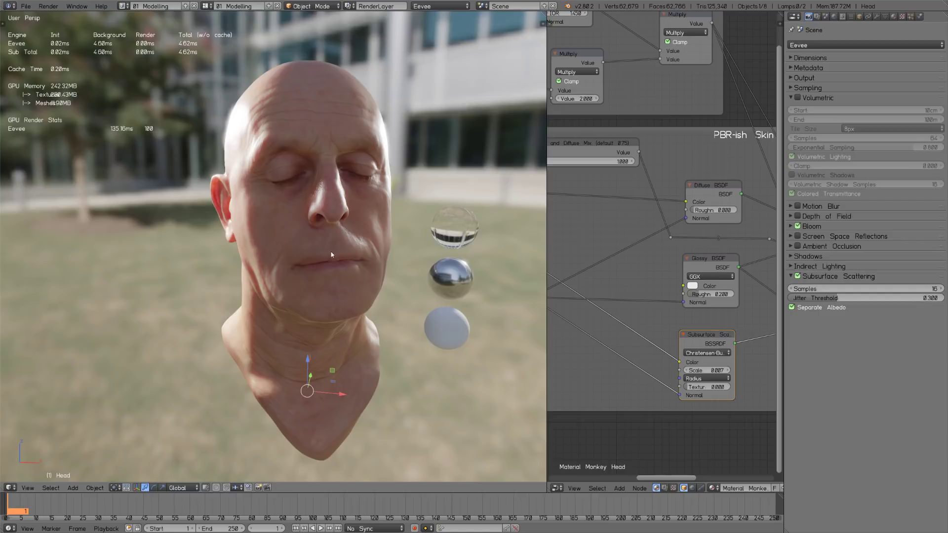
pyautogui.moveTo(338, 240); pyautogui.dragTo(316, 225, button='middle')
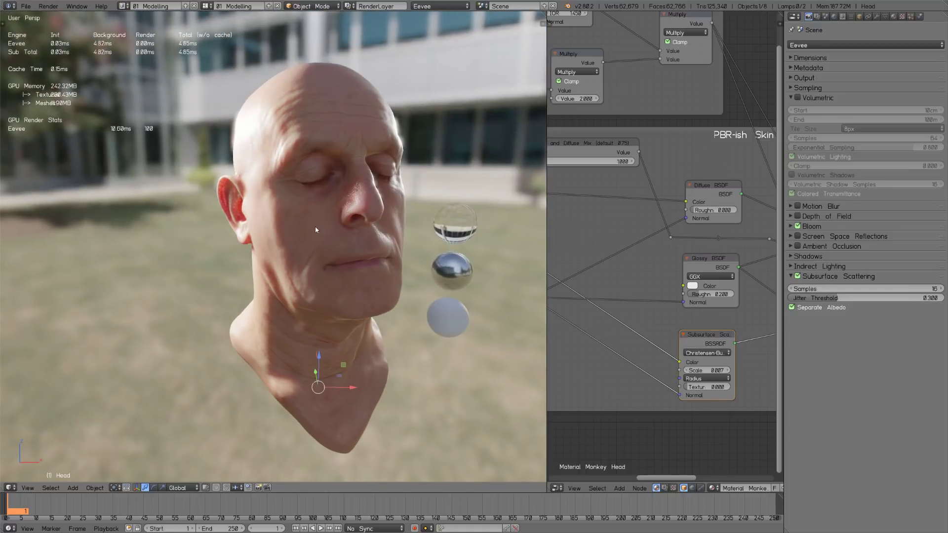
pyautogui.scroll(1, 352, 264)
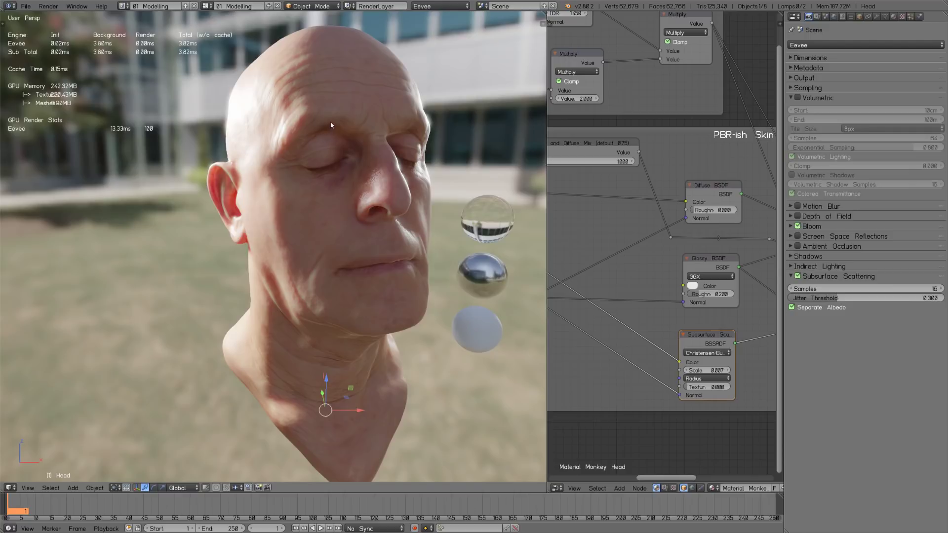
pyautogui.moveTo(369, 169); pyautogui.dragTo(341, 203, button='middle')
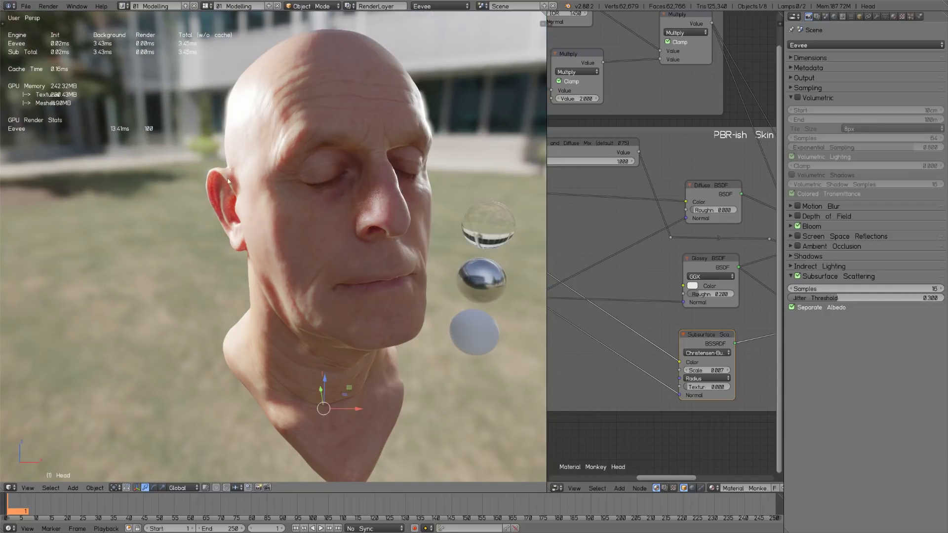
pyautogui.moveTo(377, 191); pyautogui.dragTo(300, 198, button='middle')
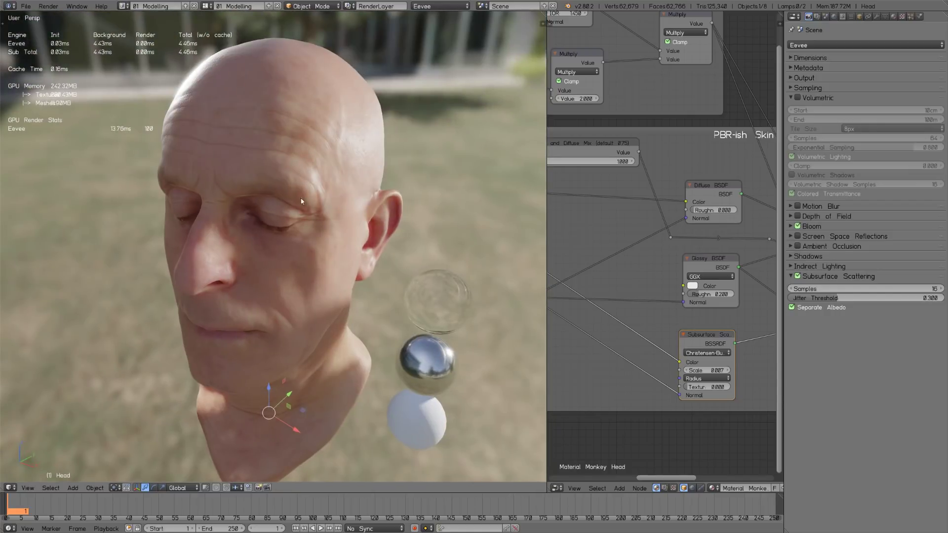
pyautogui.moveTo(276, 226); pyautogui.dragTo(273, 140, button='middle')
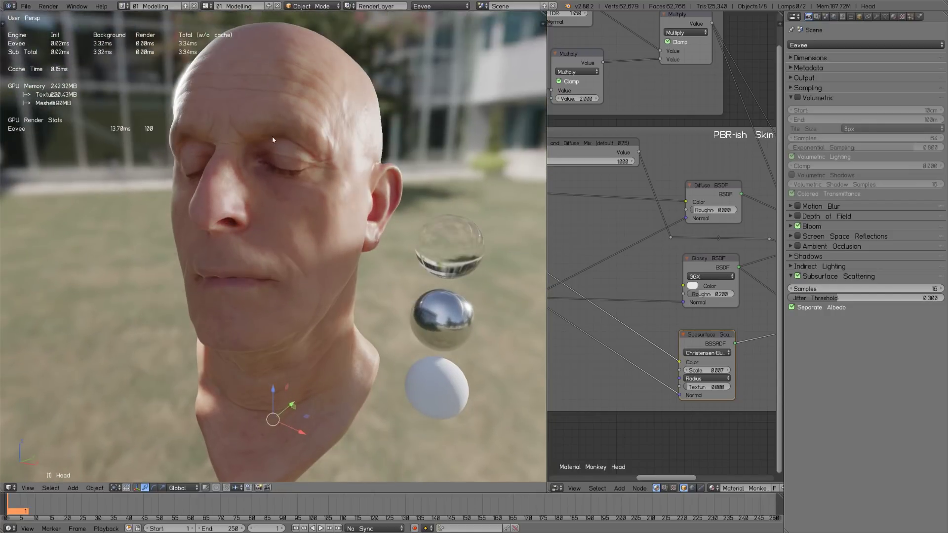
pyautogui.moveTo(257, 208); pyautogui.dragTo(356, 181, button='middle')
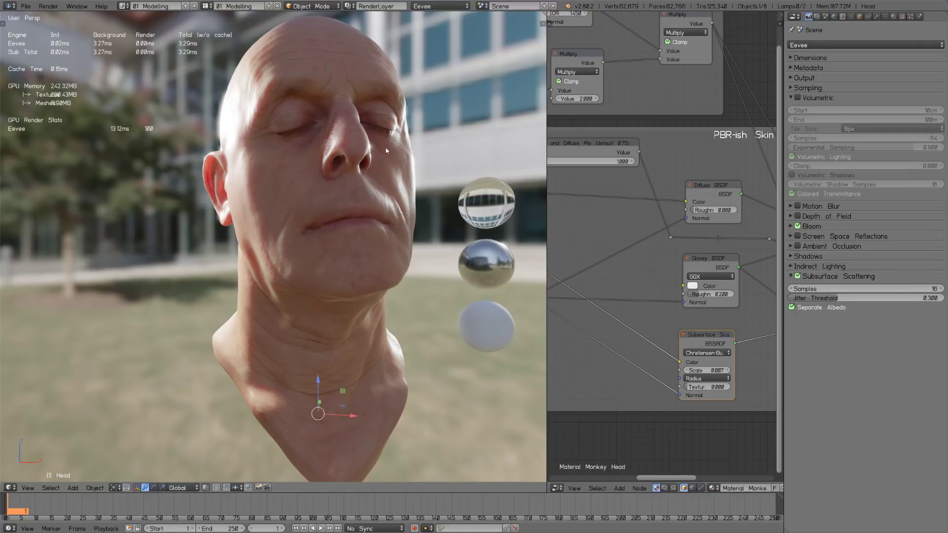
pyautogui.moveTo(387, 150); pyautogui.dragTo(255, 210, button='middle')
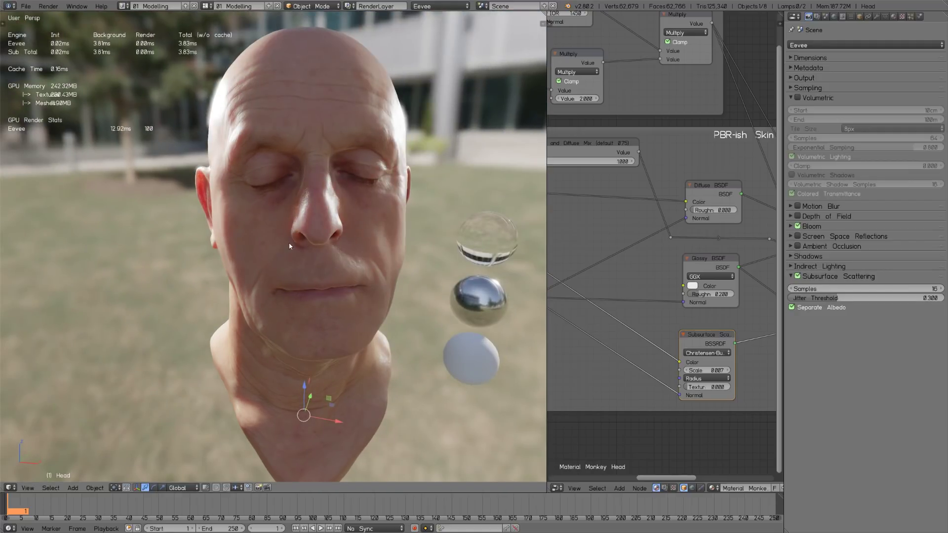
pyautogui.moveTo(300, 226); pyautogui.dragTo(340, 198, button='middle')
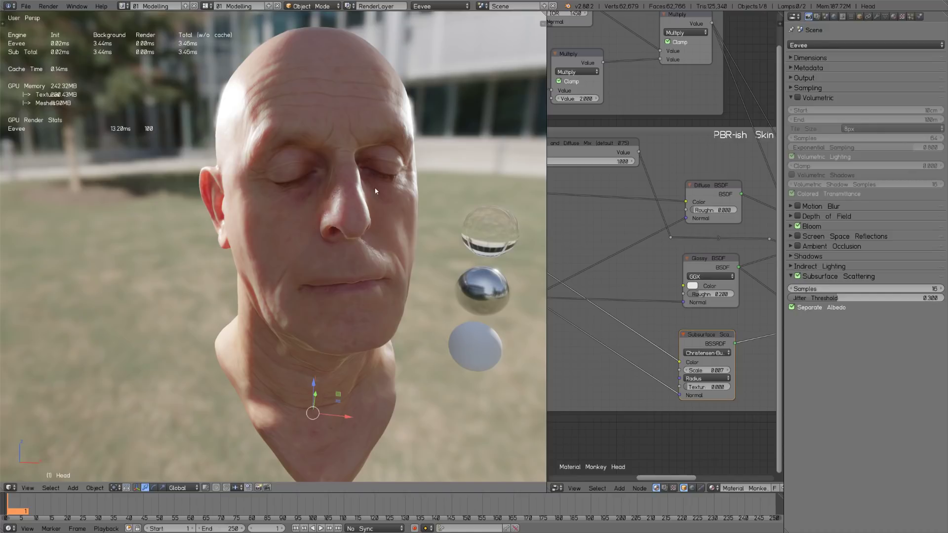
pyautogui.moveTo(325, 228); pyautogui.dragTo(302, 190, button='middle')
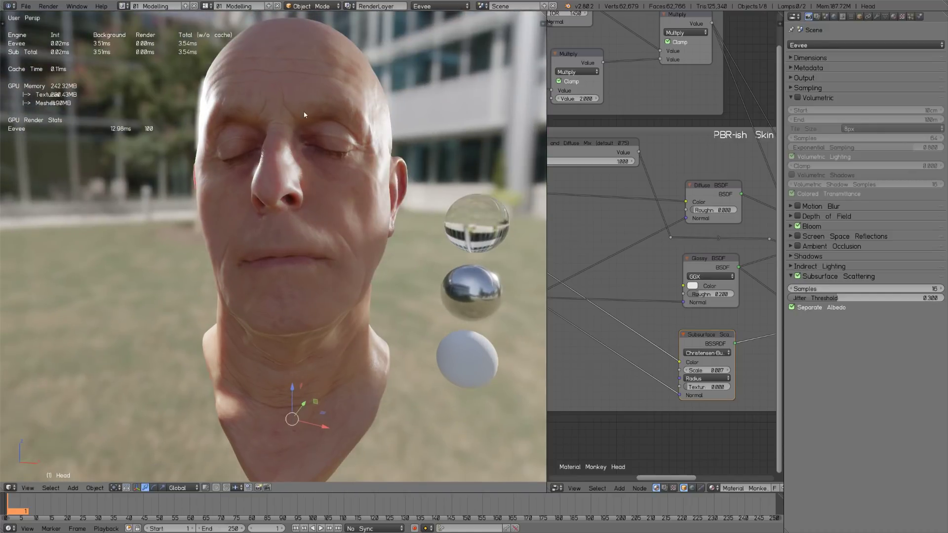
pyautogui.moveTo(335, 99); pyautogui.dragTo(316, 161, button='middle')
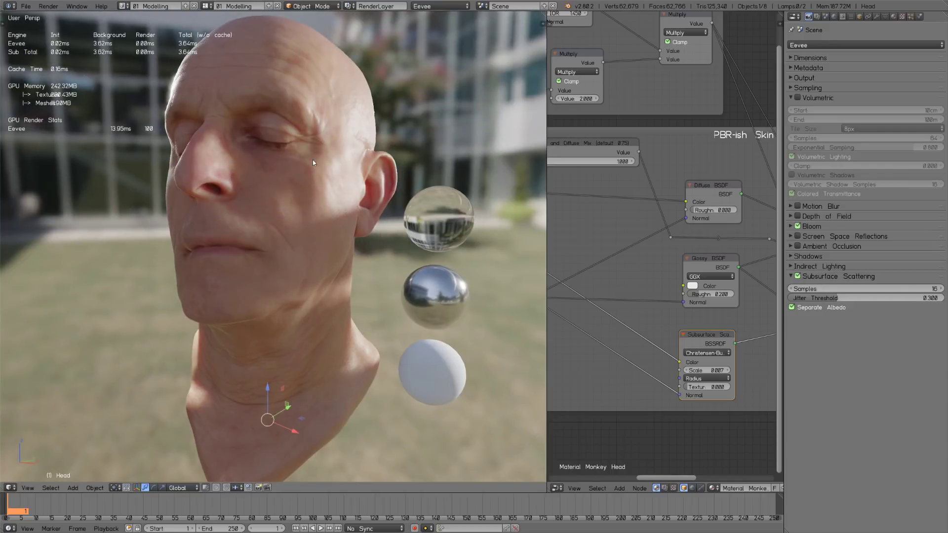
# Maximize the 3D view with Ctrl+Up and orbit back to show the head's left ear.
pyautogui.hotkey('ctrl', 'Up')
pyautogui.moveTo(475, 174); pyautogui.dragTo(565, 231, button='middle')
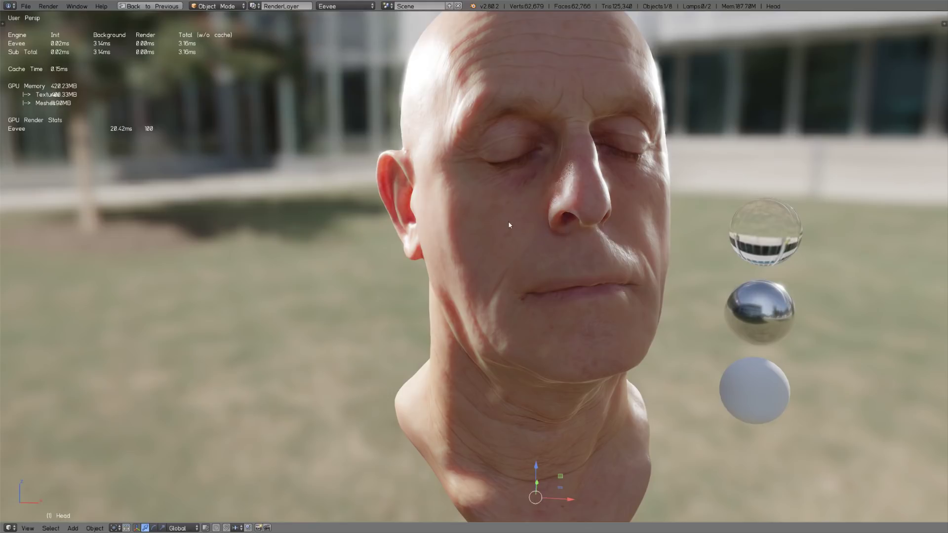